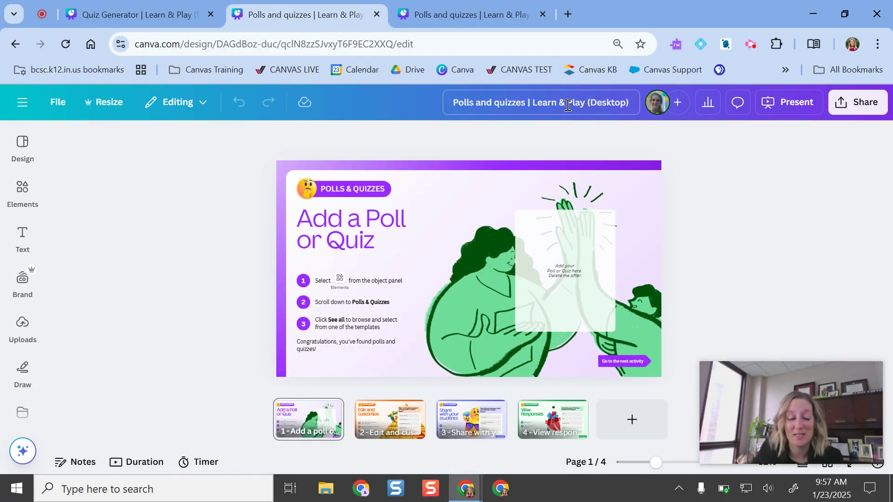
- Open the Elements panel and expand the full Polls & Quizzes collection
left_click(24, 413)
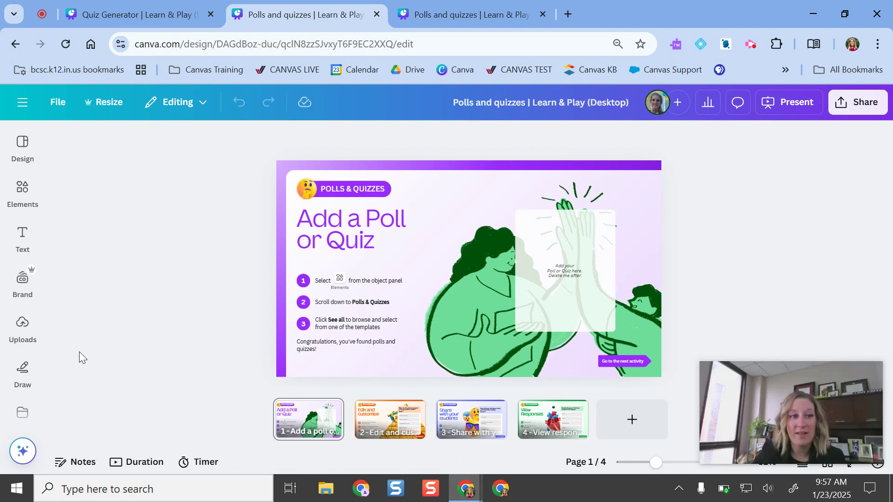
left_click(22, 189)
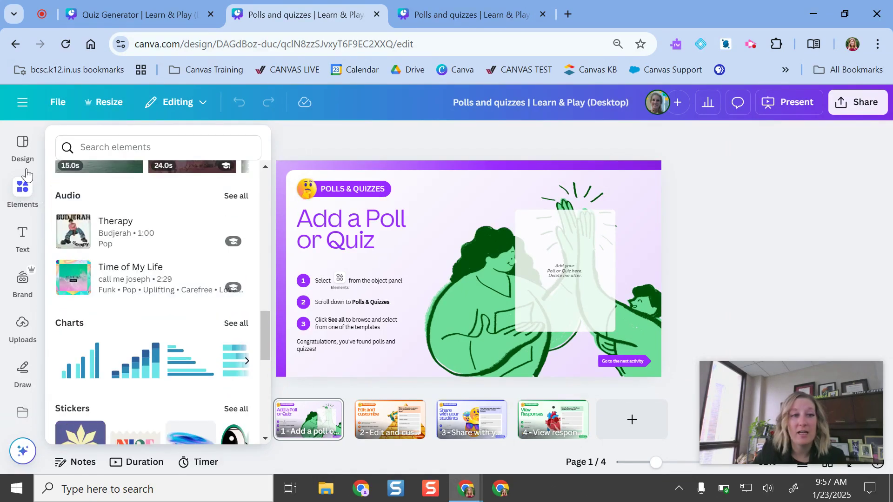
scroll(210, 239, "up", 10)
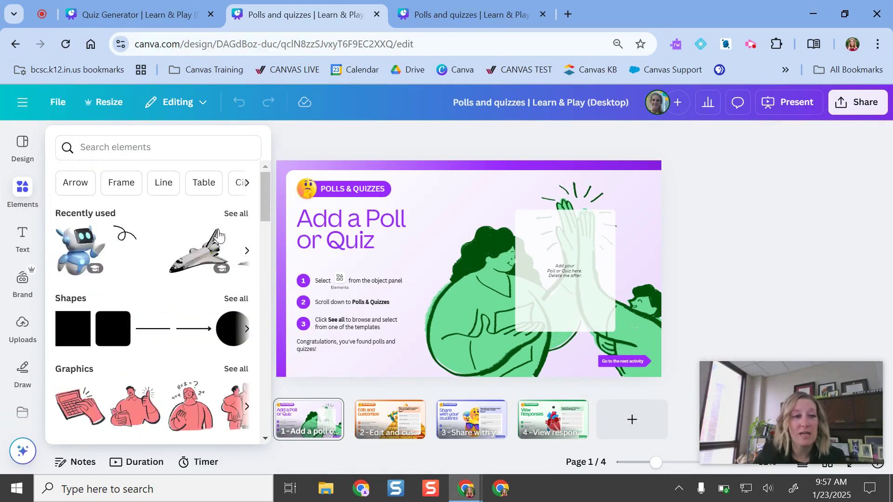
scroll(200, 246, "down", 6)
scroll(139, 252, "up", 2)
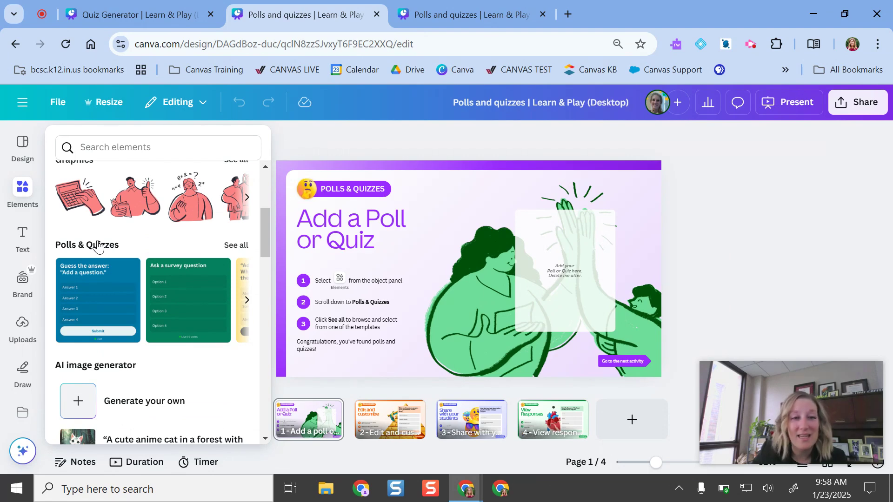
left_click(236, 245)
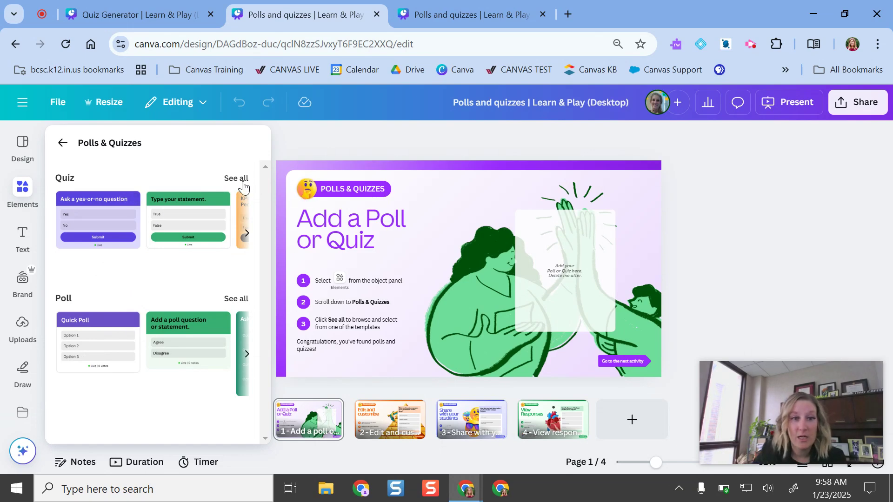
- Show all Quiz templates and browse the yes-or-no, true/false, ranking and multiple-choice quizzes
left_click(236, 178)
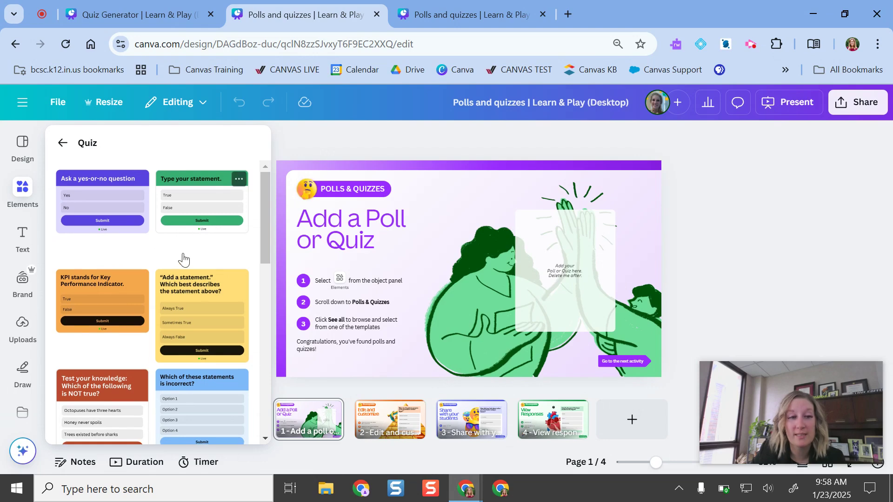
scroll(186, 258, "down", 2)
scroll(195, 241, "down", 3)
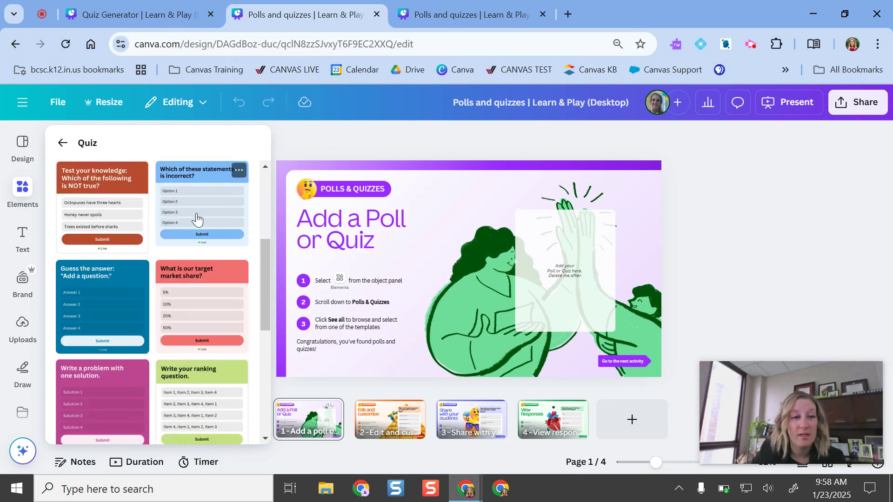
scroll(195, 307, "down", 4)
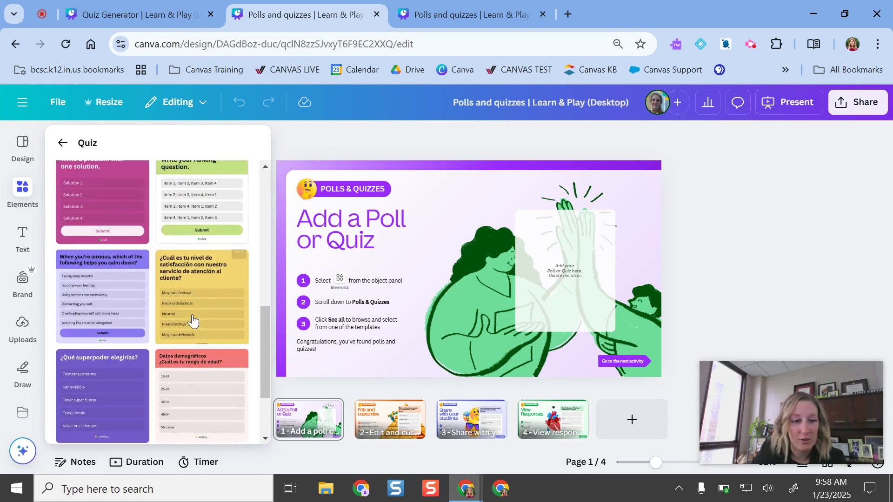
scroll(182, 244, "up", 2)
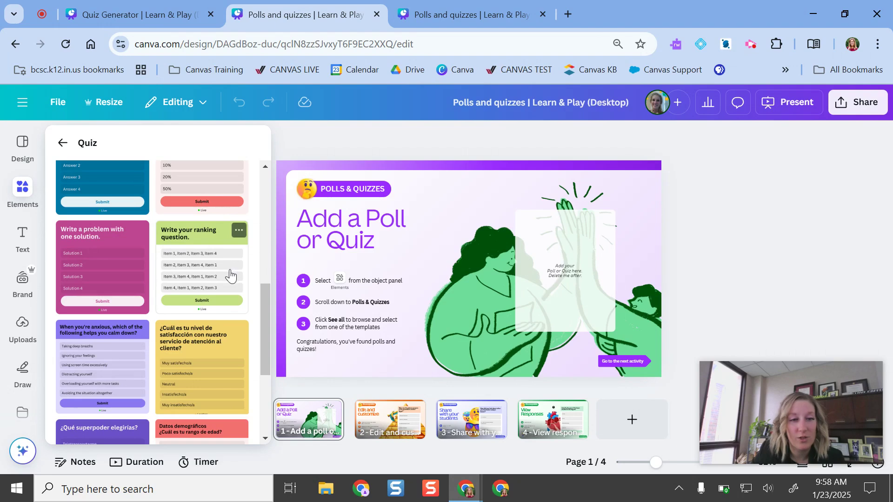
scroll(223, 279, "down", 4)
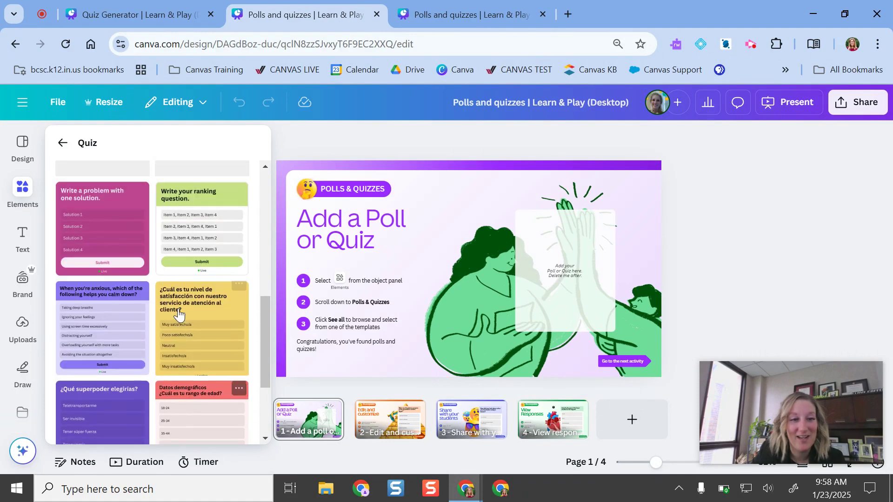
scroll(179, 314, "up", 3)
scroll(180, 315, "up", 3)
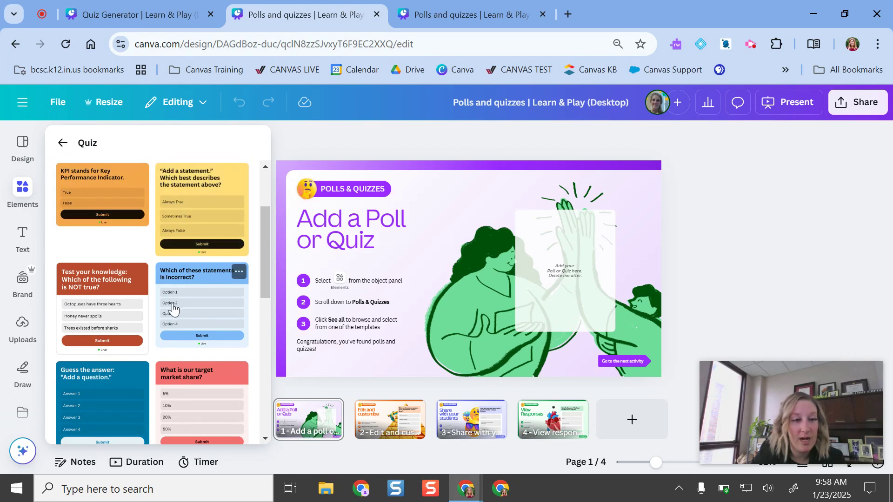
scroll(140, 349, "up", 2)
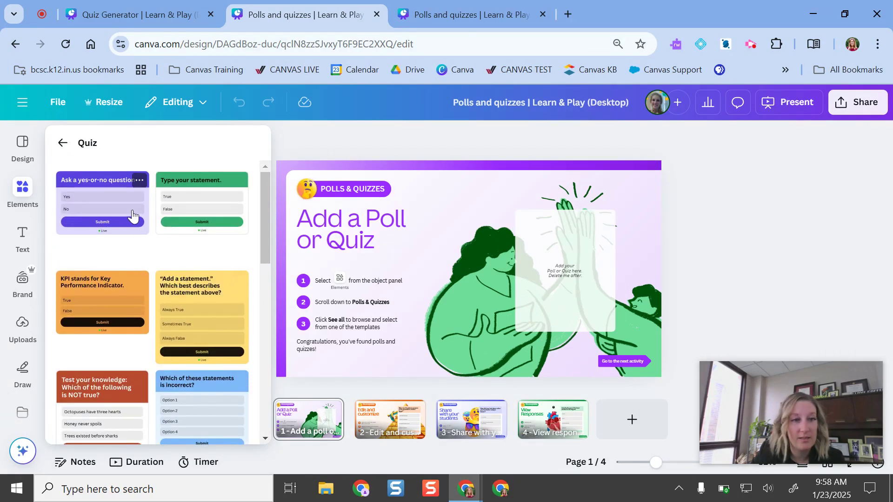
- Add the 'Add a statement' quiz to the slide and delete the placeholder note
left_click(199, 330)
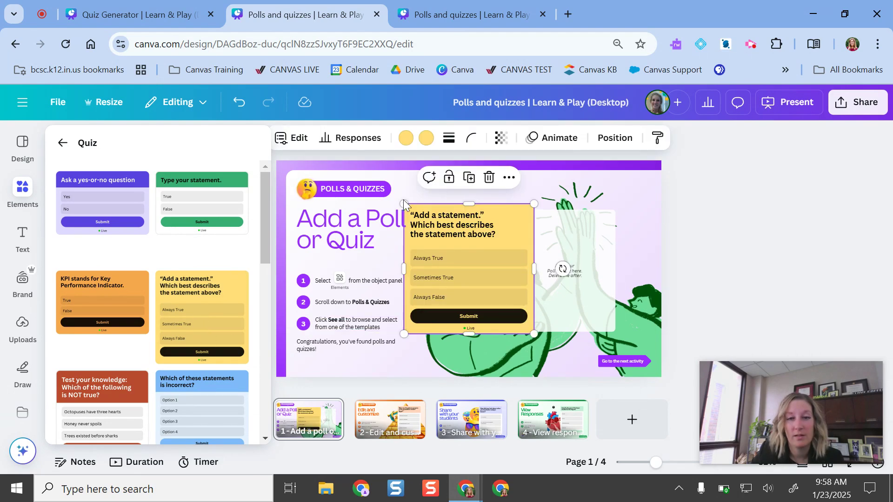
left_click(571, 266)
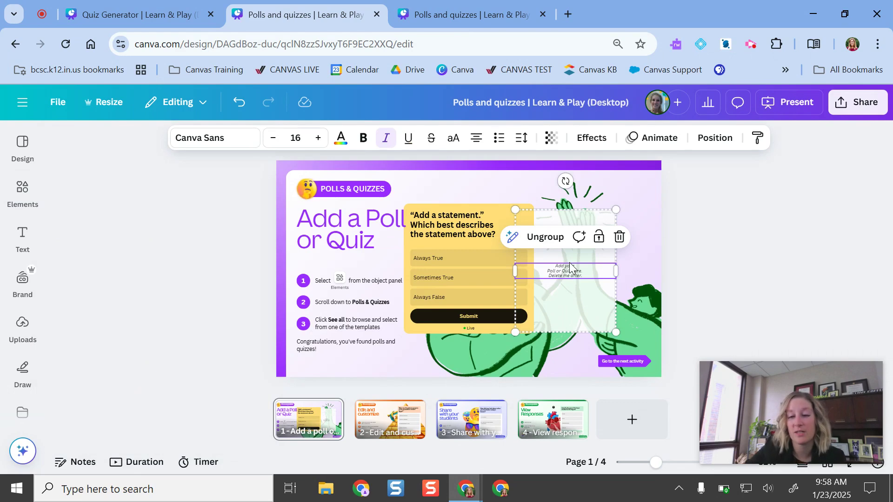
key("Delete")
key("Delete")
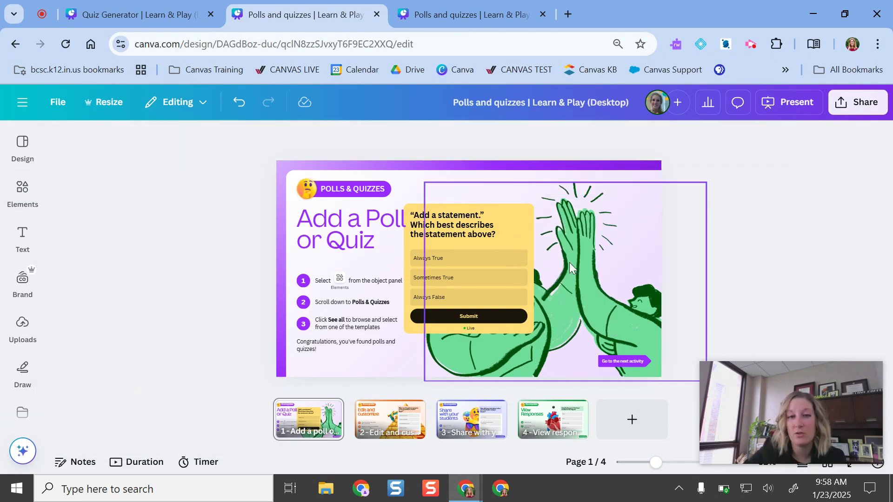
- Move the quiz over the illustration at right and mark Sometimes True as correct
left_click_drag(459, 230, 564, 222)
left_click(614, 269)
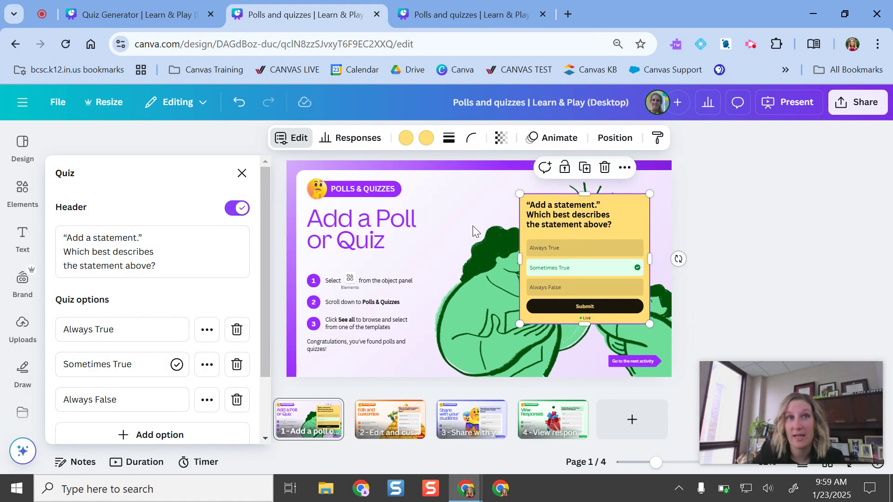
scroll(172, 282, "down", 2)
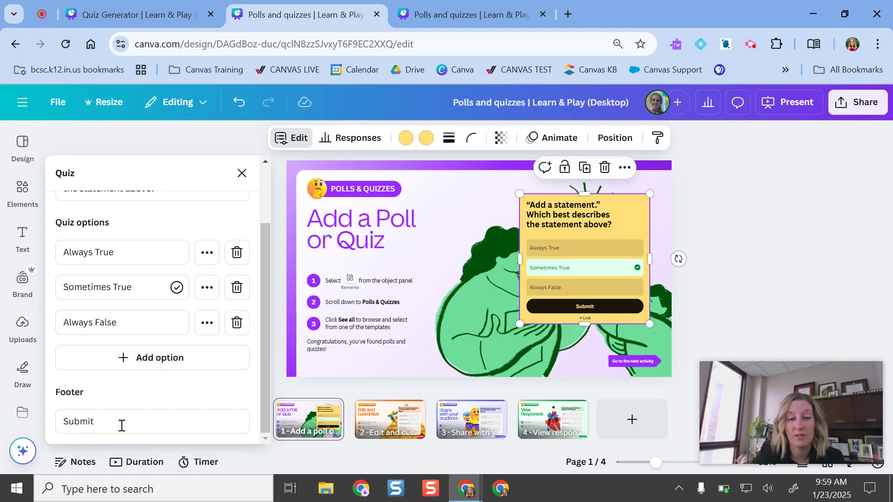
scroll(174, 388, "up", 2)
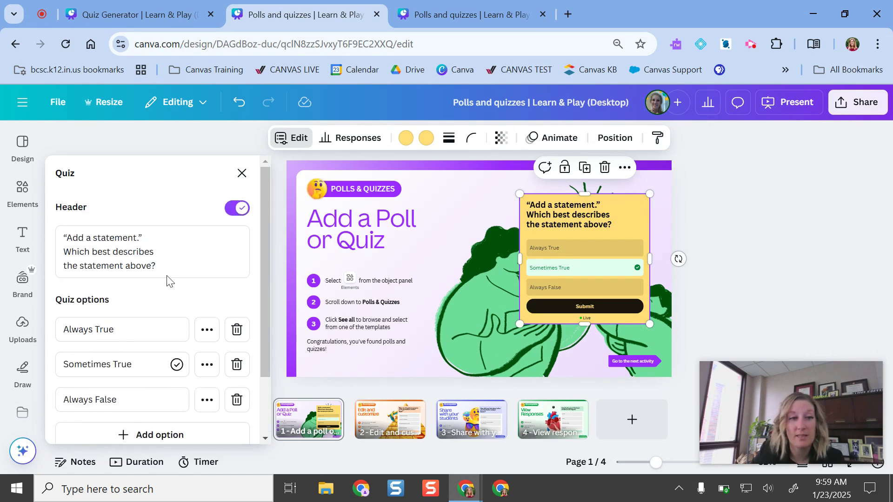
- Set the question to 'Canva for Education is free for schools.', remove Sometimes True, and make the first answer True
left_click_drag(160, 265, 3, 229)
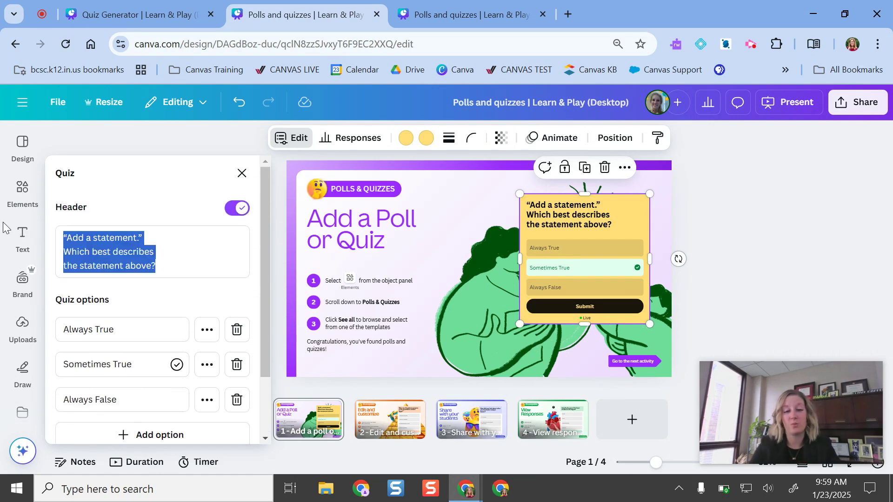
type("Can")
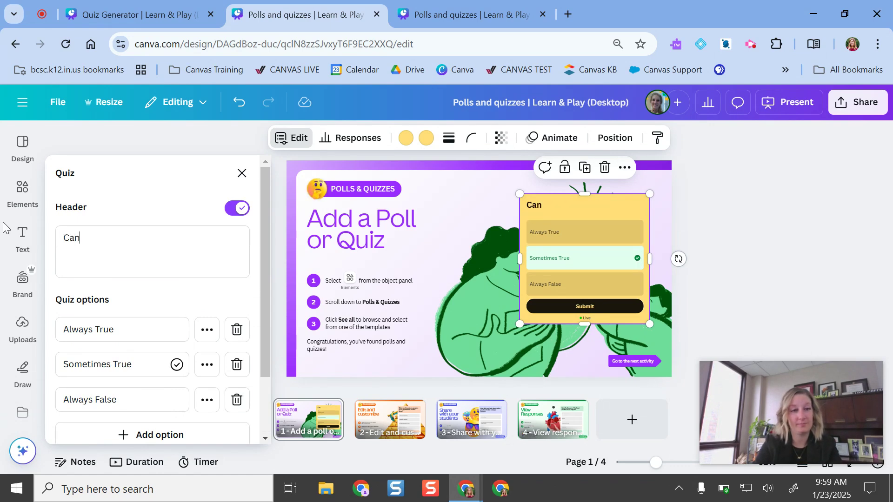
type("va for Educat")
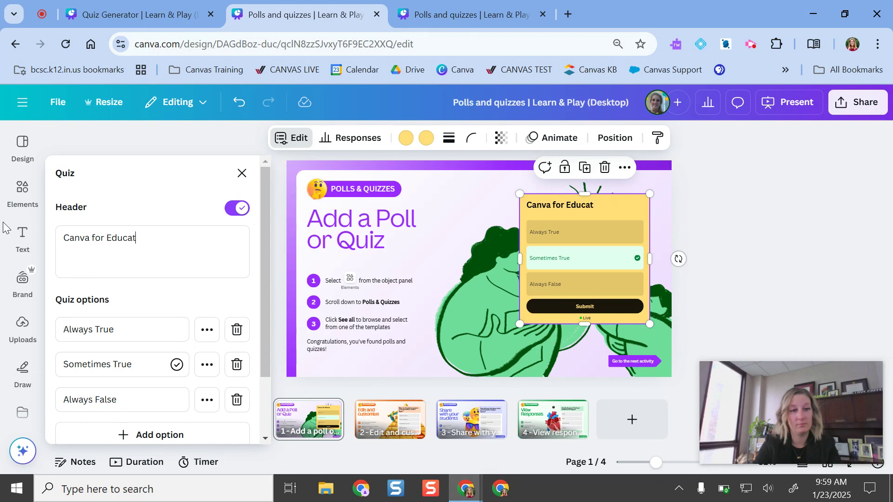
type("ion is free for schools.")
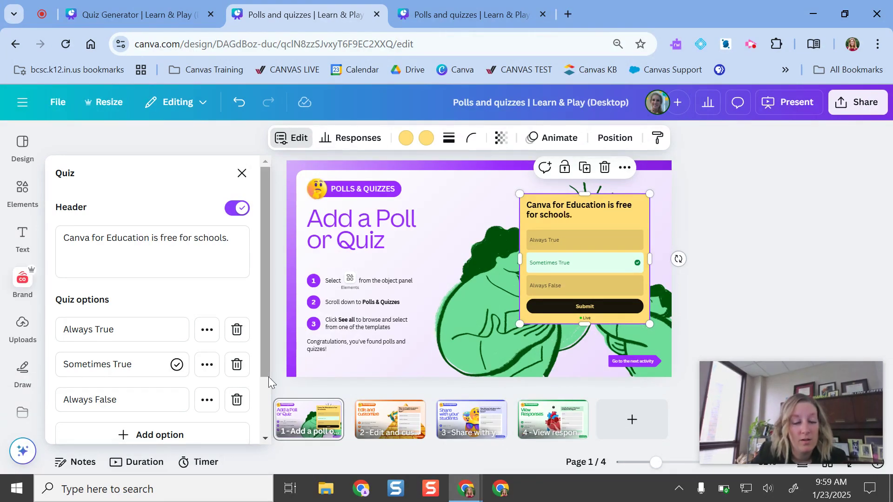
left_click(236, 365)
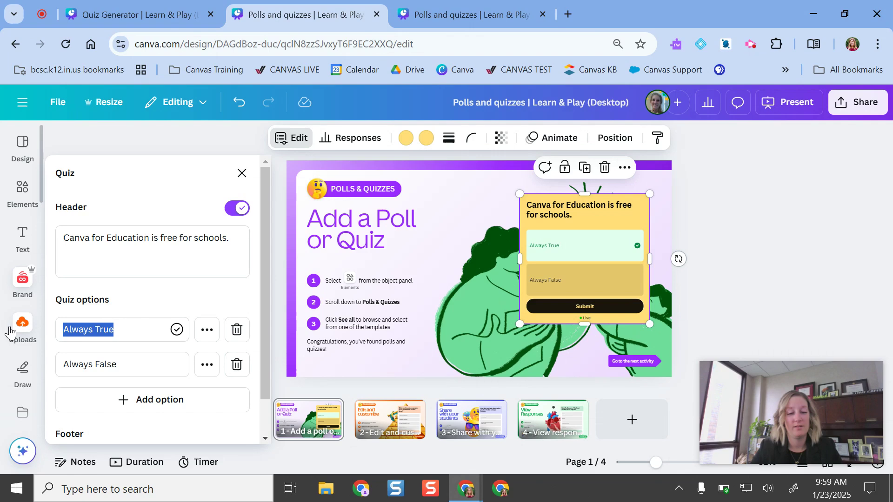
type("True")
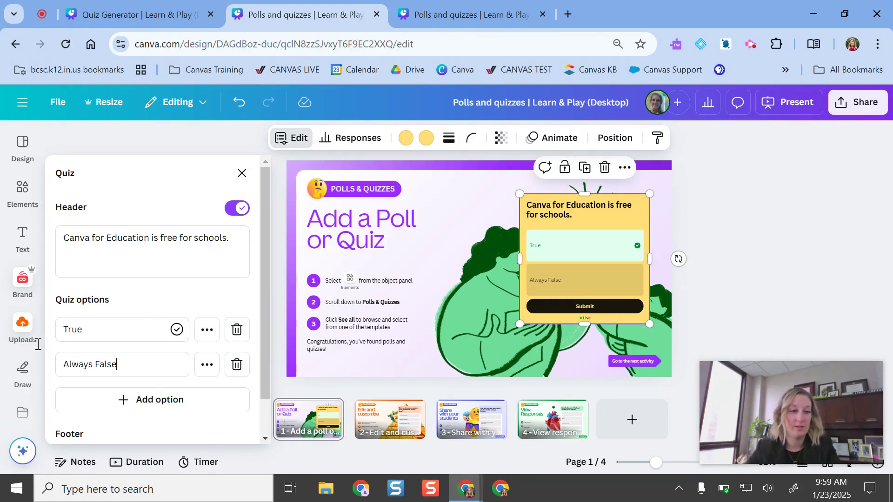
- Reword the second answer to False, leaving the answer actions menu unchanged, and close the Quiz panel
key("ctrl+a")
type("a")
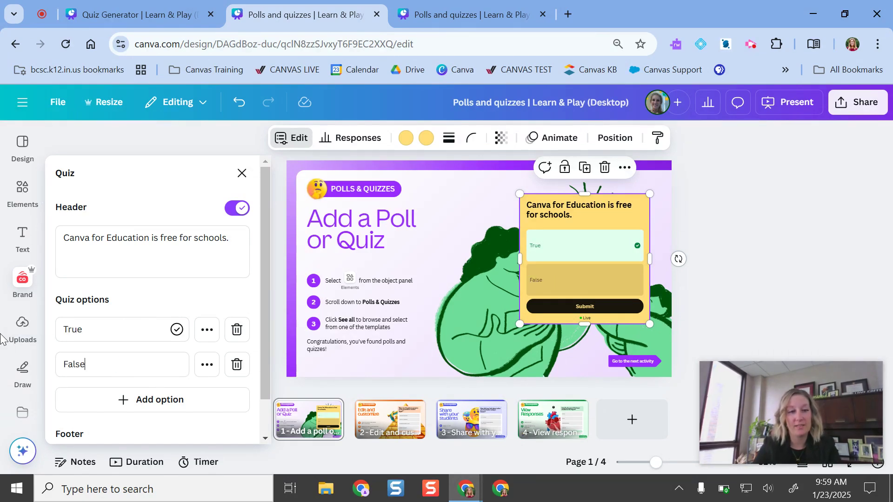
left_click(207, 331)
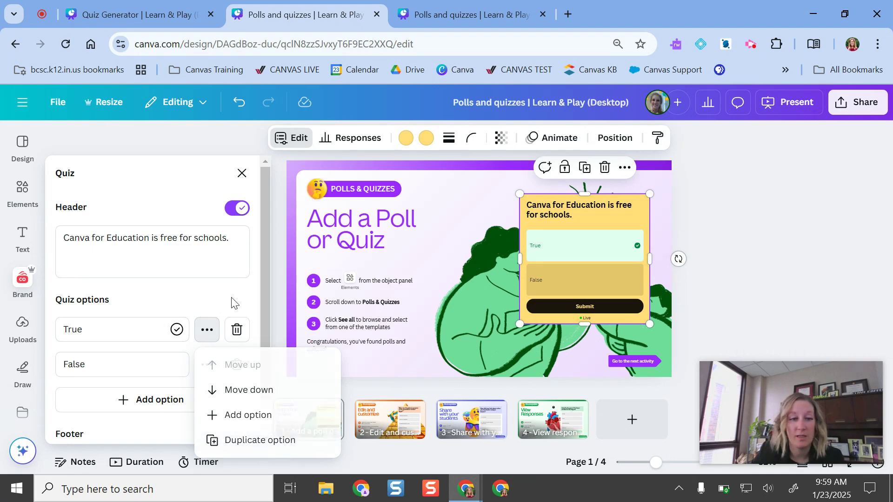
left_click(205, 321)
scroll(190, 315, "down", 1)
scroll(171, 393, "up", 2)
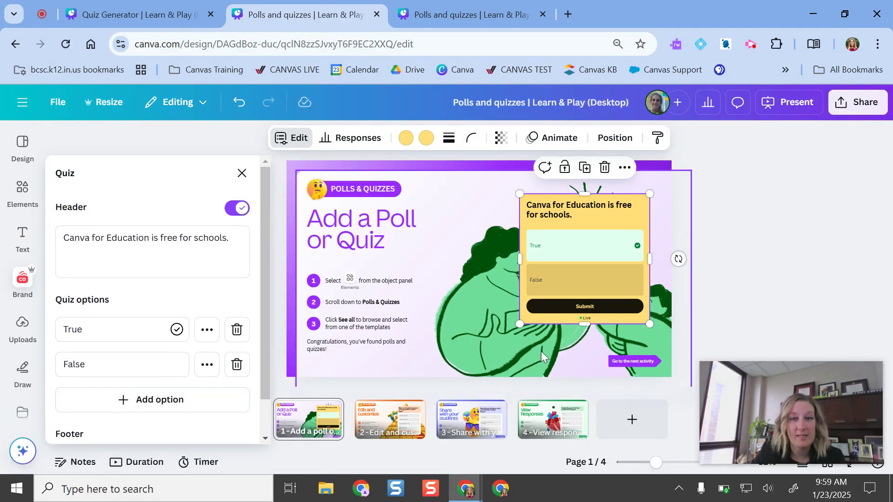
key("Escape")
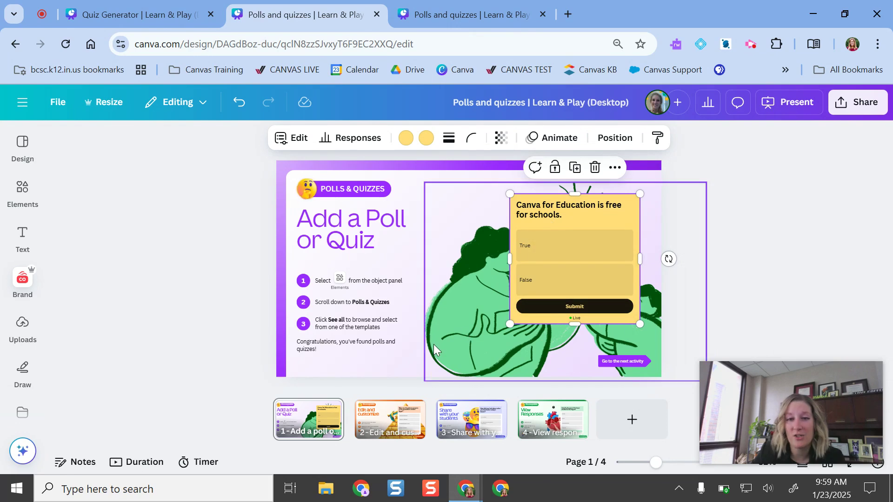
- Select the true/false quiz on slide 1 and make its header and Submit bar purple
left_click(394, 423)
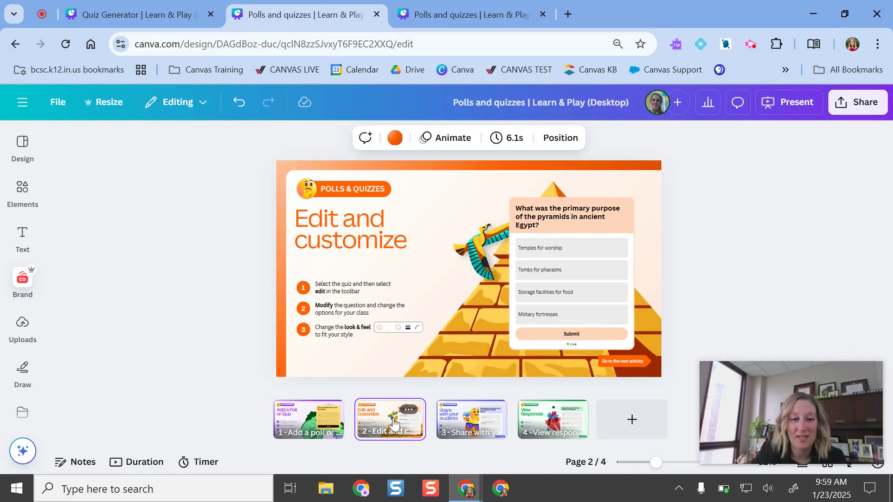
left_click(339, 414)
left_click(576, 244)
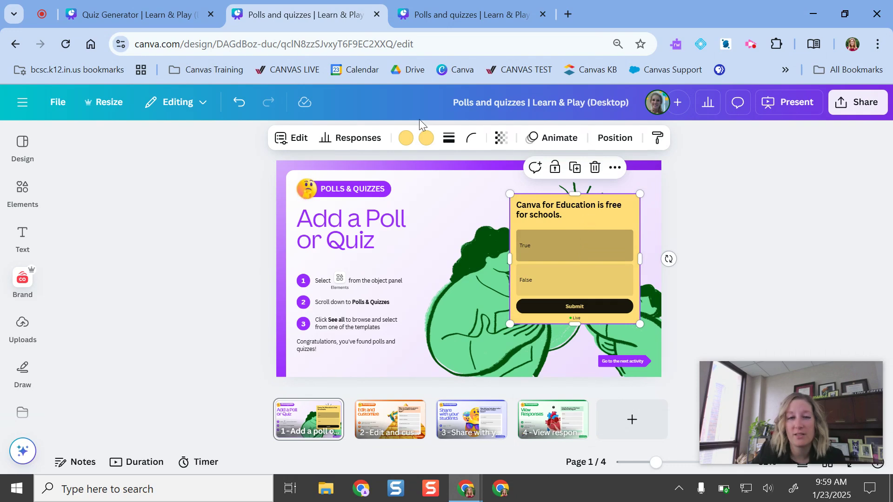
left_click(405, 138)
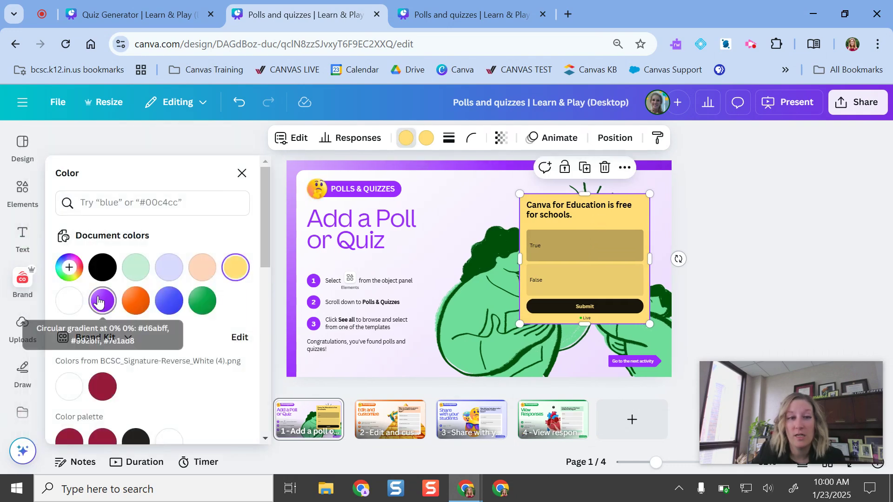
left_click(100, 301)
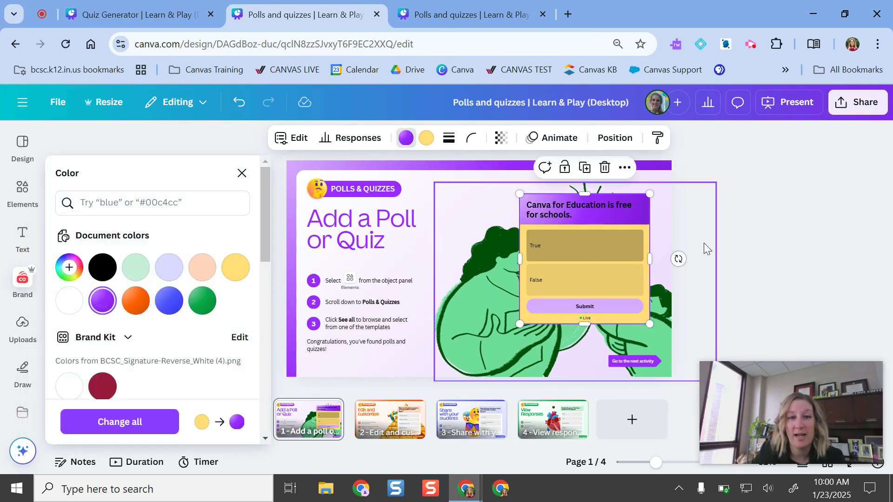
- Turn the quiz answer options lavender, then go to slide 3, Share with your students
left_click(426, 137)
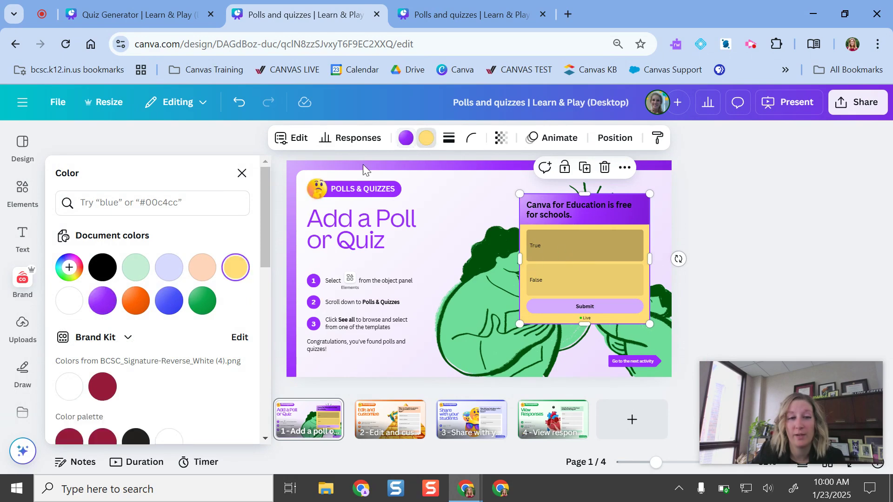
left_click(169, 268)
key("Escape")
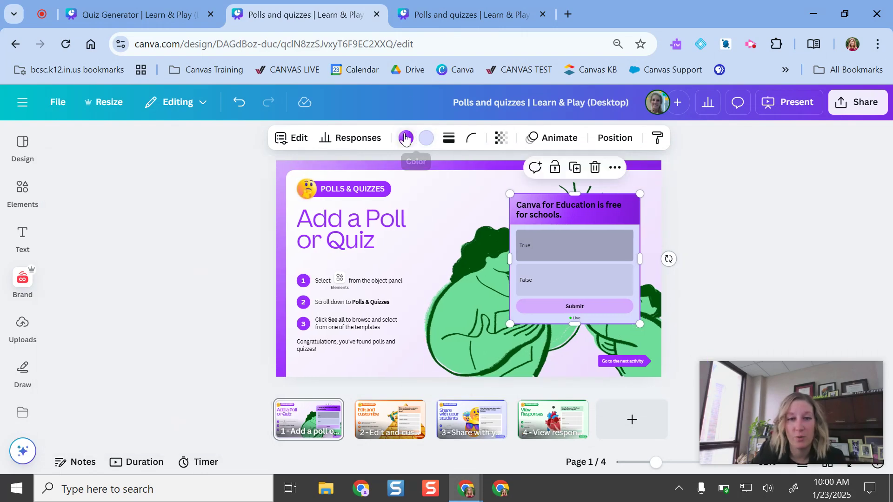
left_click(463, 420)
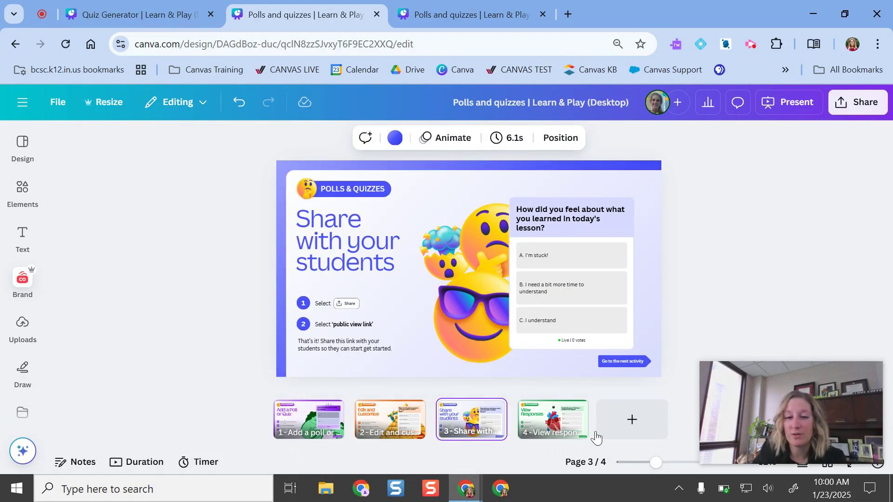
left_click(862, 113)
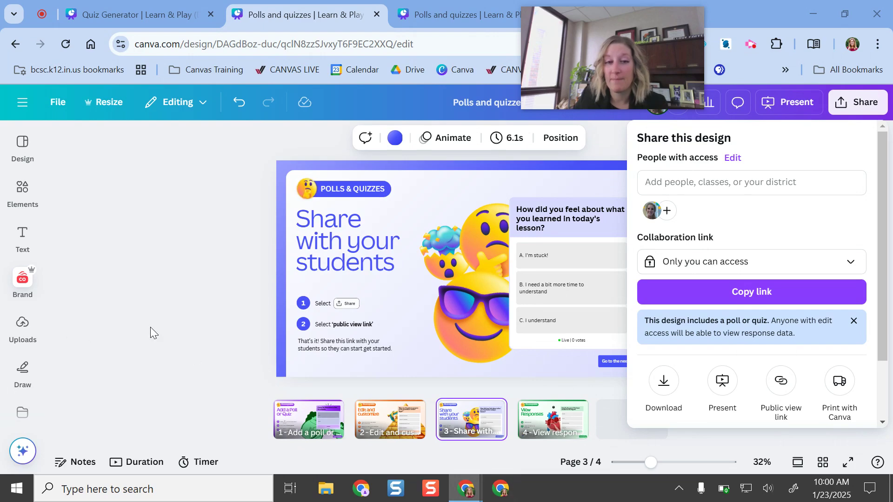
left_click(194, 320)
left_click(553, 419)
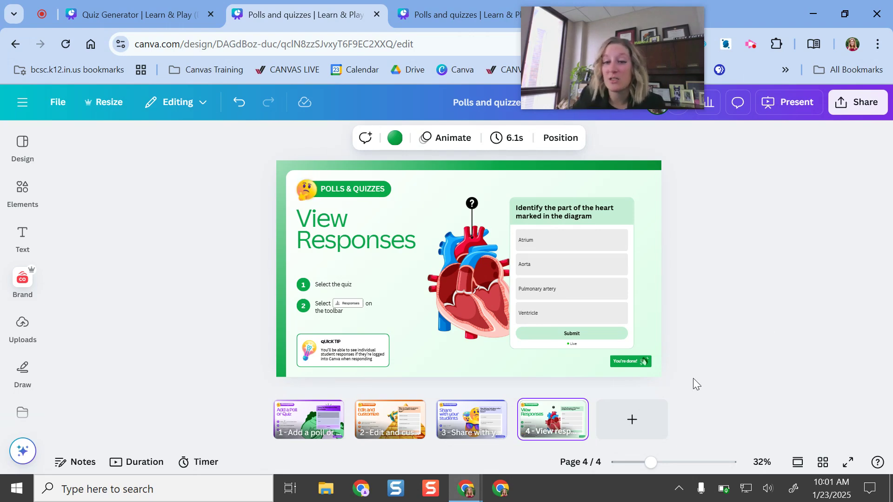
left_click(455, 432)
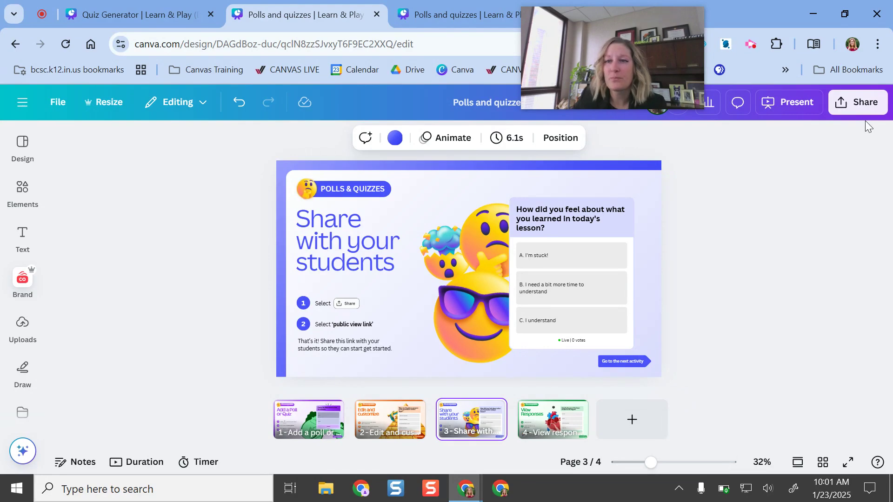
- Create a public view link for the quiz deck and copy the link
left_click(864, 103)
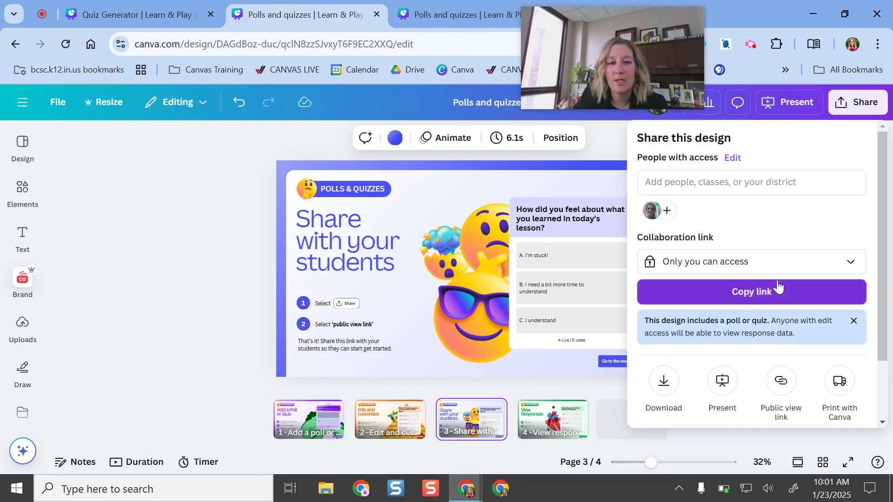
scroll(778, 287, "down", 2)
left_click(780, 305)
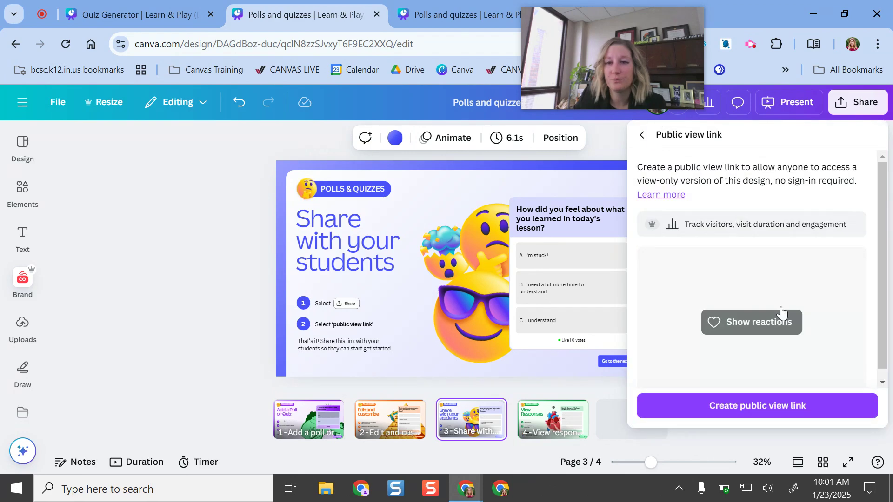
left_click(764, 406)
scroll(816, 321, "down", 1)
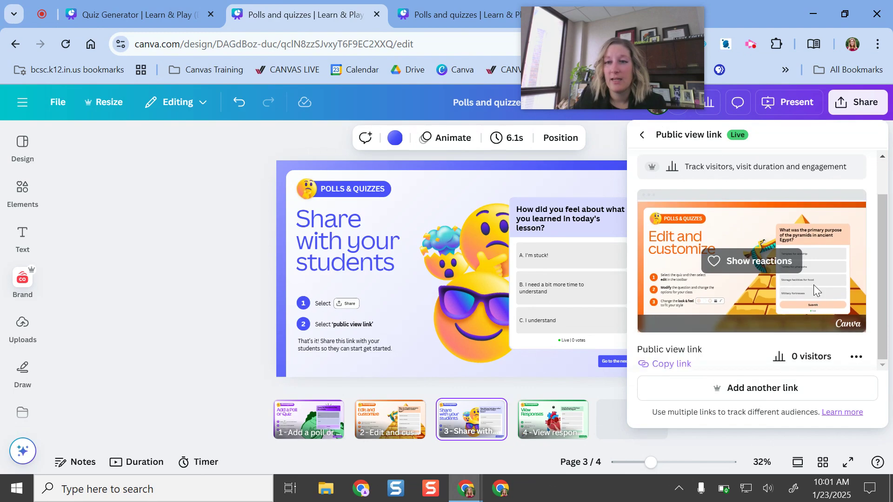
left_click(675, 367)
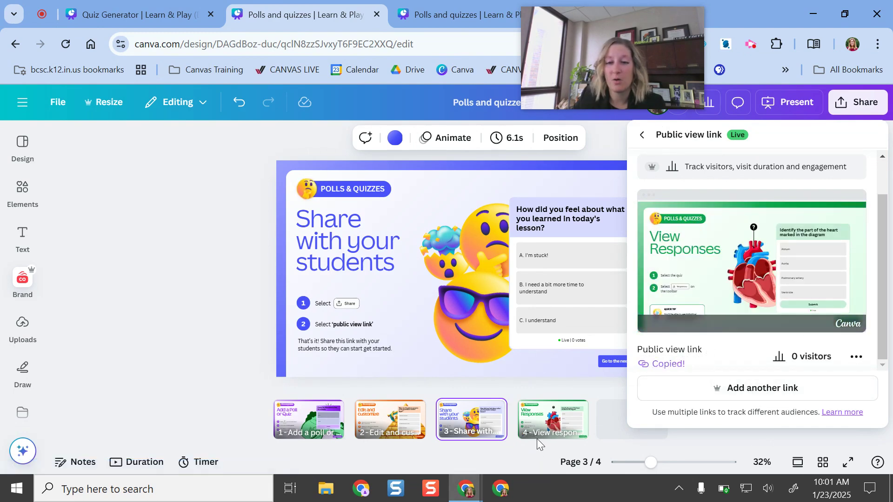
left_click(553, 444)
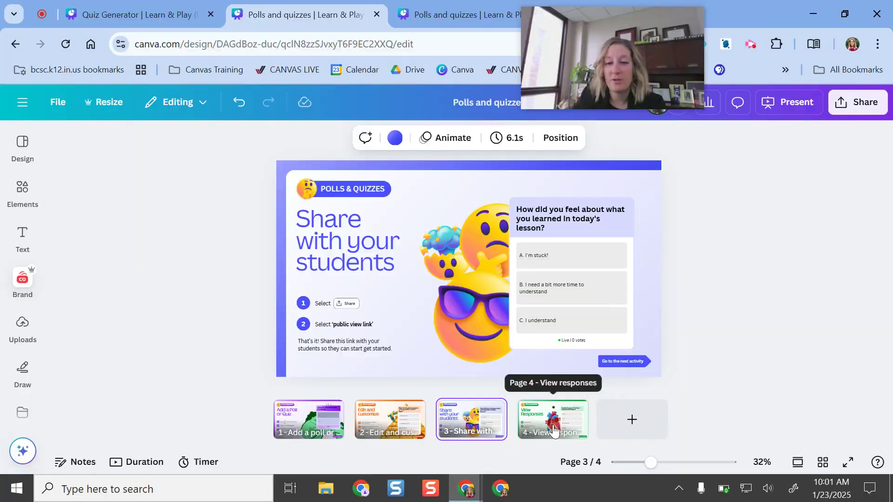
- In the public view, answer True to the Canva for Education quiz and submit it
left_click(553, 430)
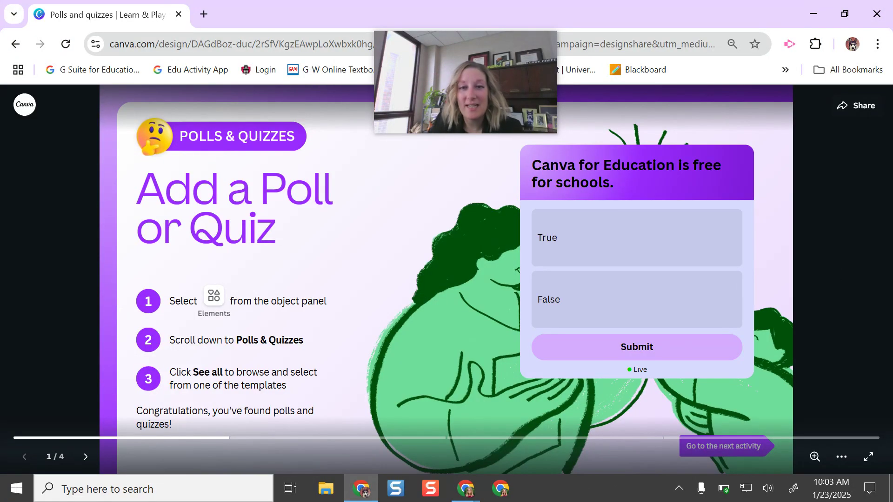
left_click(565, 233)
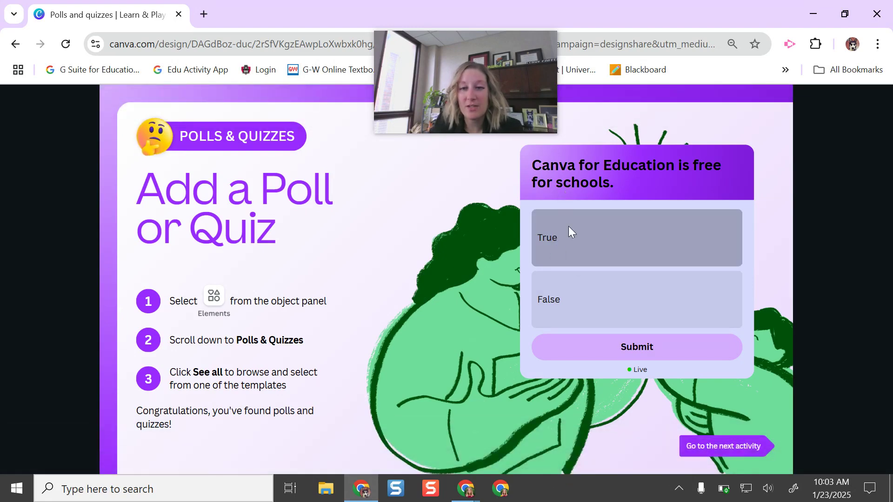
left_click(591, 344)
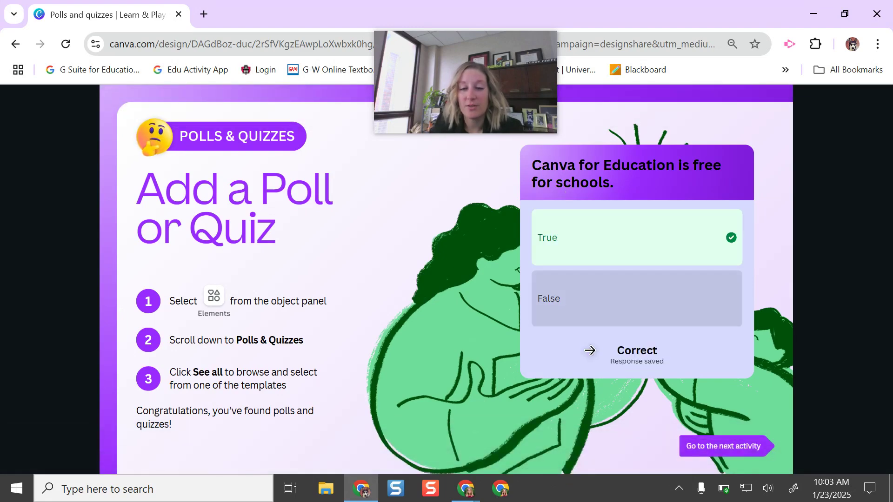
left_click(743, 456)
- Back in the original tab, answer the pyramid quiz with Tombs for pharaohs and submit
left_click(90, 20)
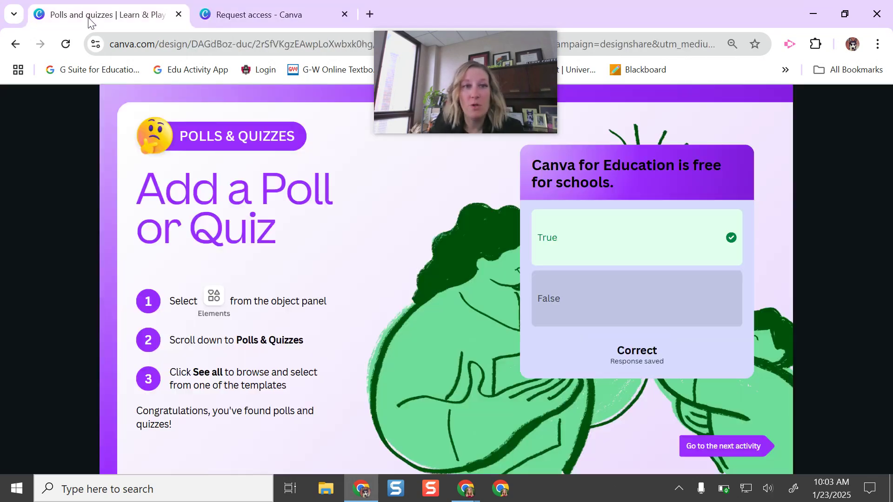
left_click(673, 411)
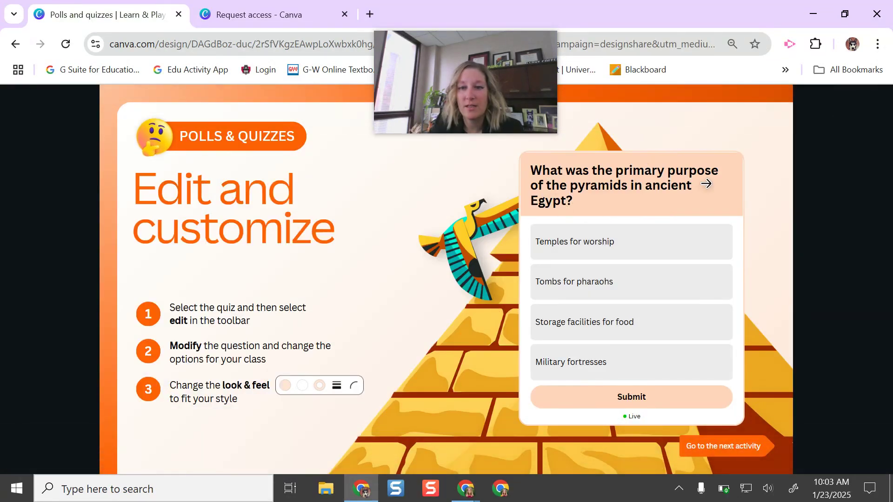
left_click(573, 279)
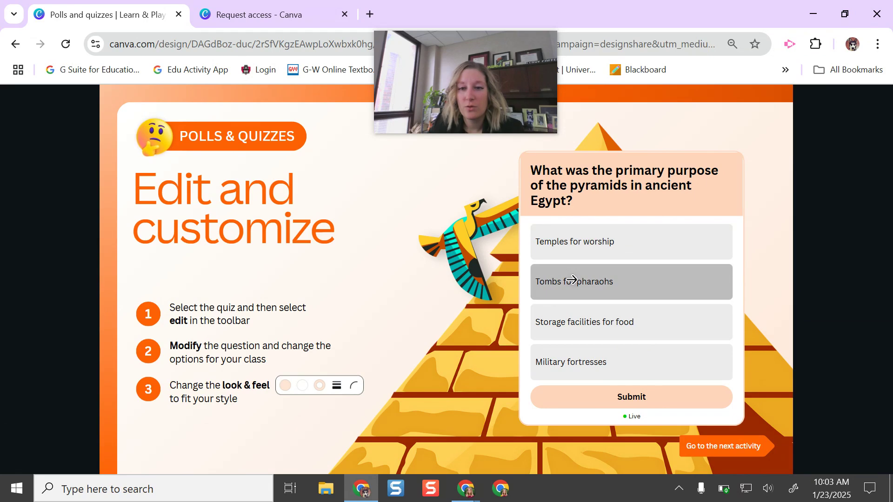
left_click(593, 399)
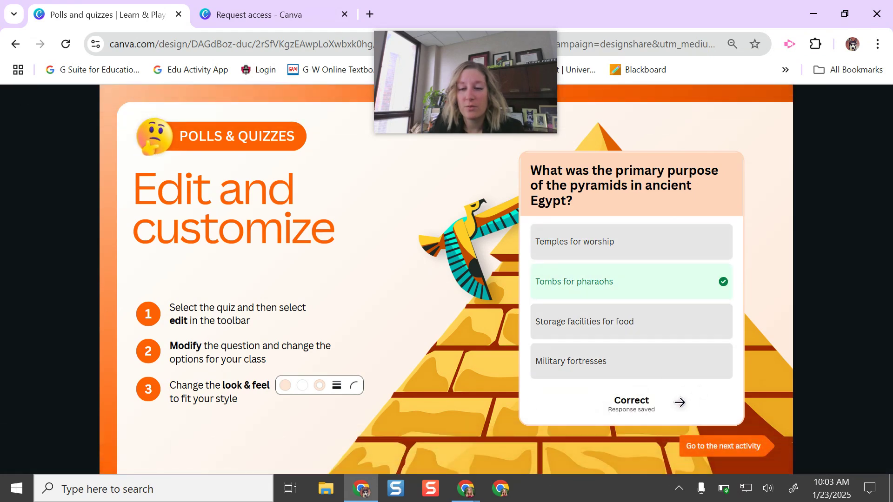
- Vote B, needing more time to understand, on the lesson feelings poll
left_click(765, 307)
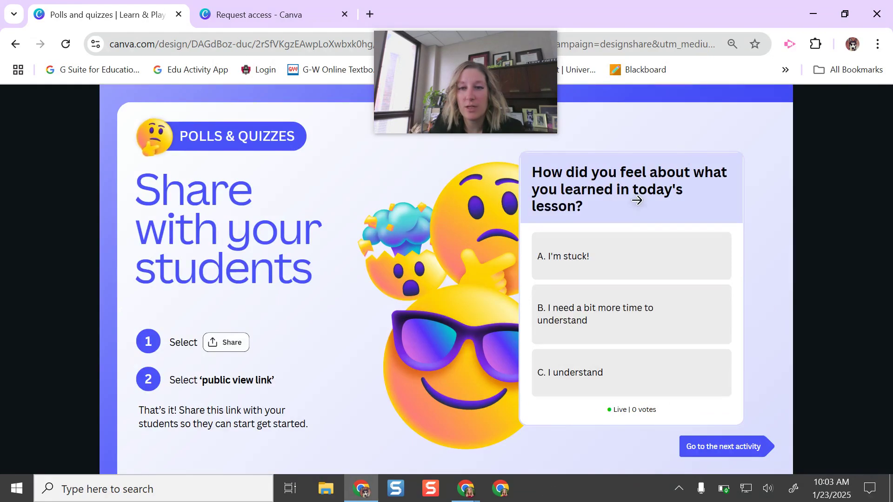
left_click(588, 315)
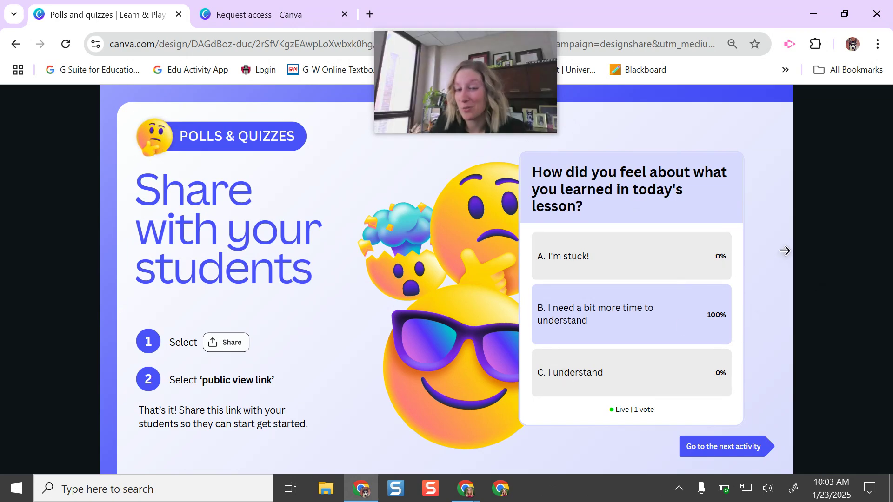
left_click(758, 251)
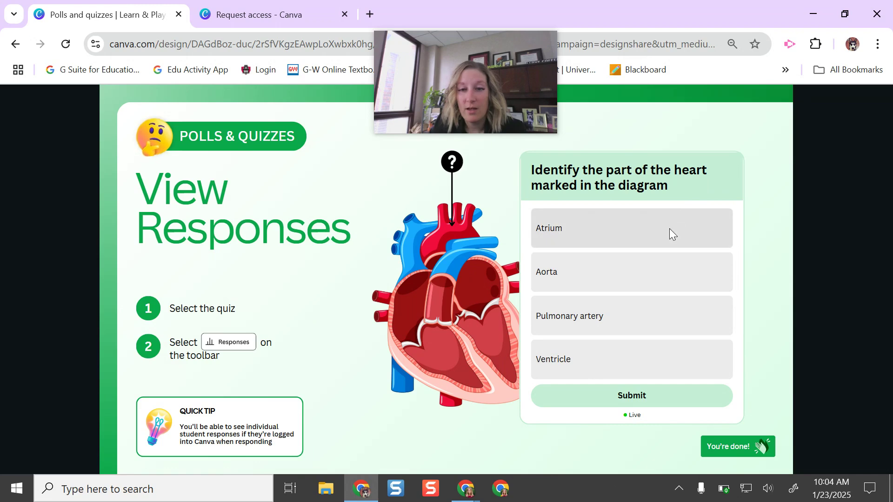
- Answer the heart quiz with Pulmonary artery and submit it, dismissing the end screen
left_click(635, 312)
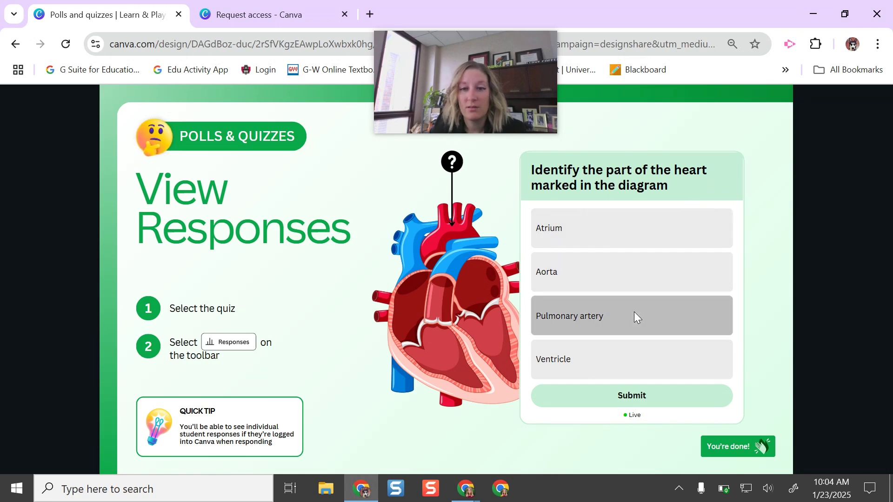
left_click(646, 397)
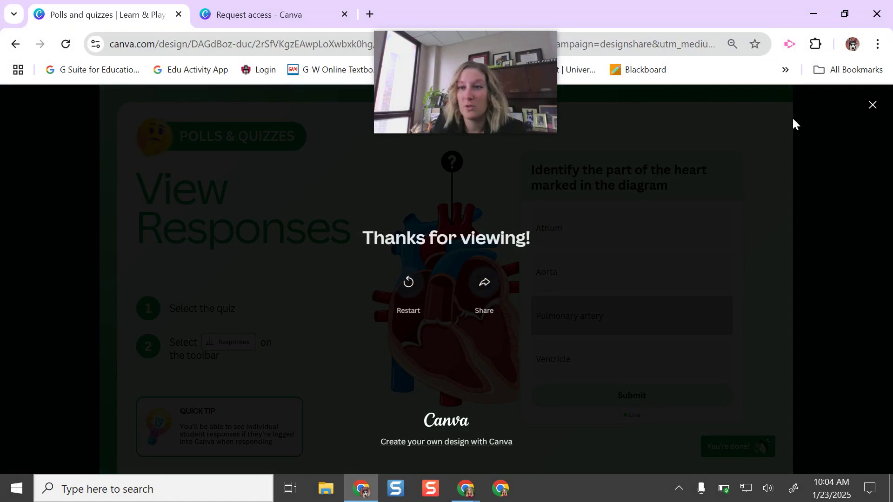
left_click(872, 105)
left_click(590, 392)
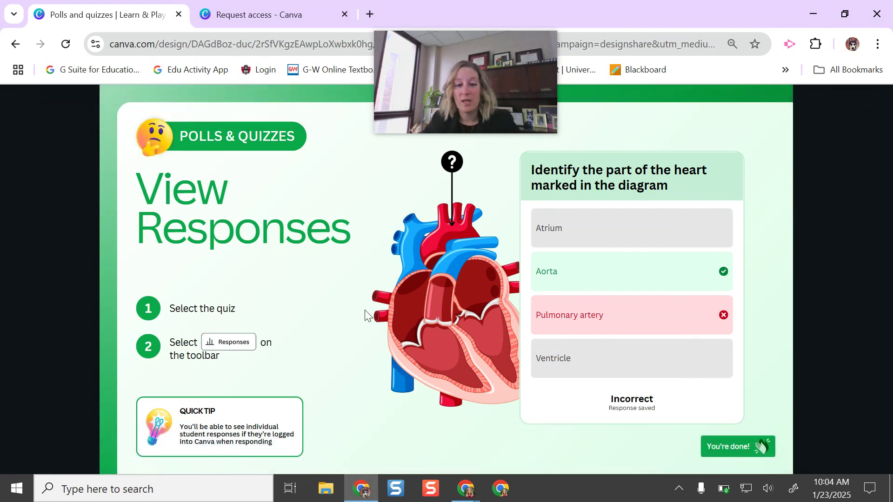
- Return to the deck editor window, reload it, and select the heart quiz on page 4
left_click(469, 493)
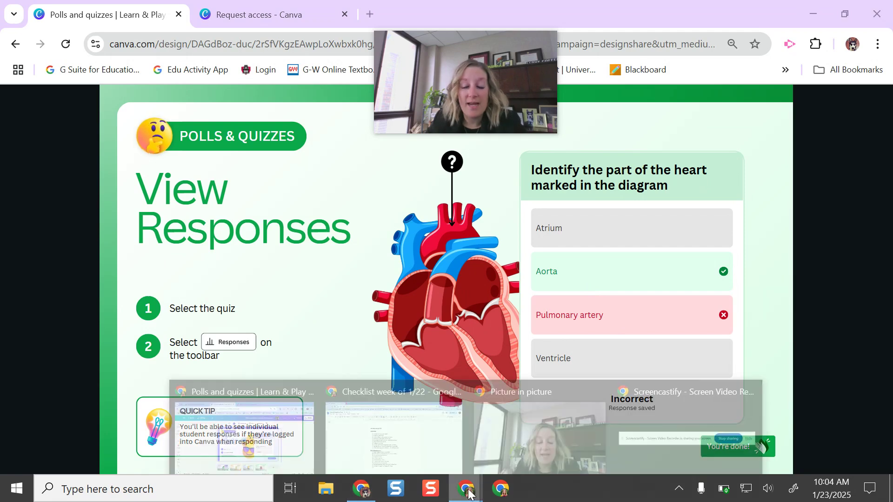
left_click(245, 432)
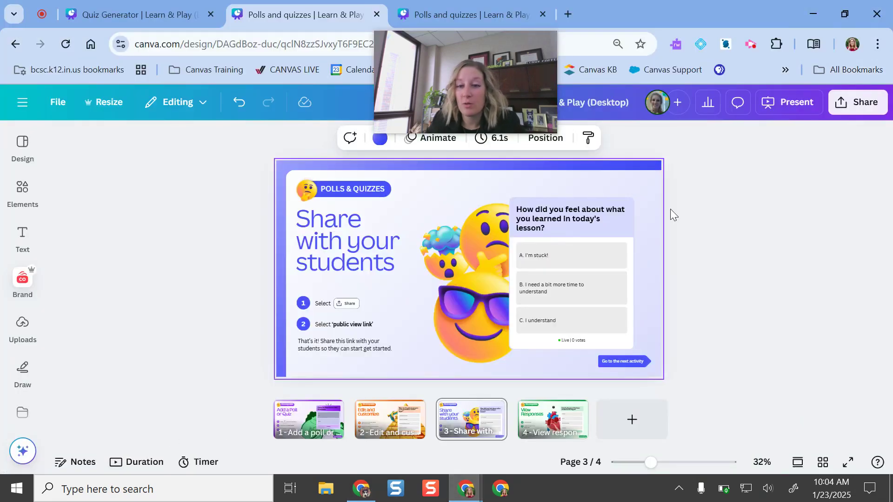
left_click(34, 143)
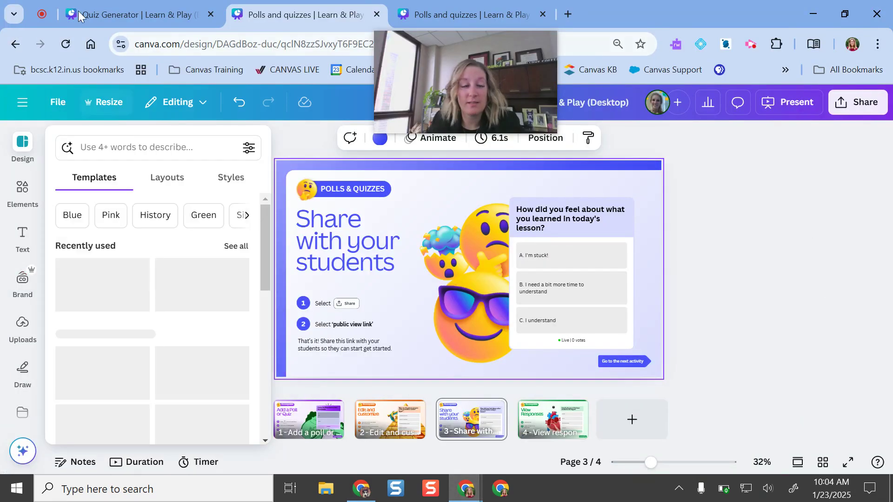
left_click(66, 44)
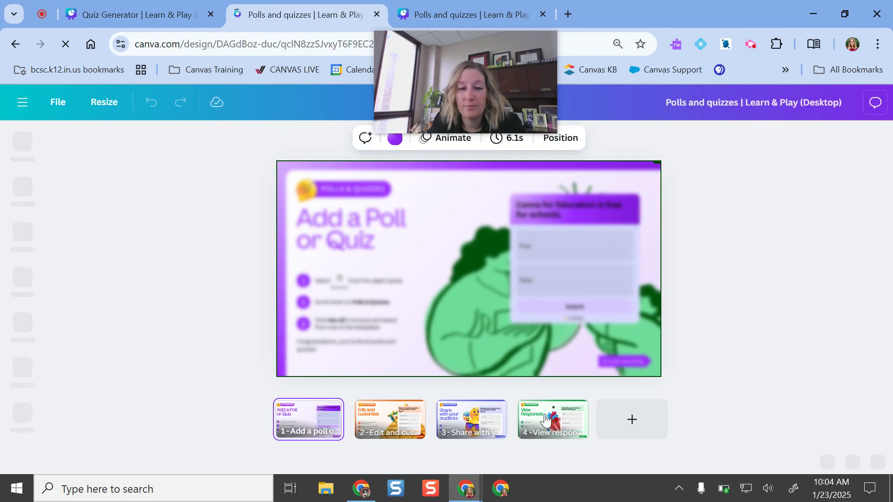
left_click(546, 420)
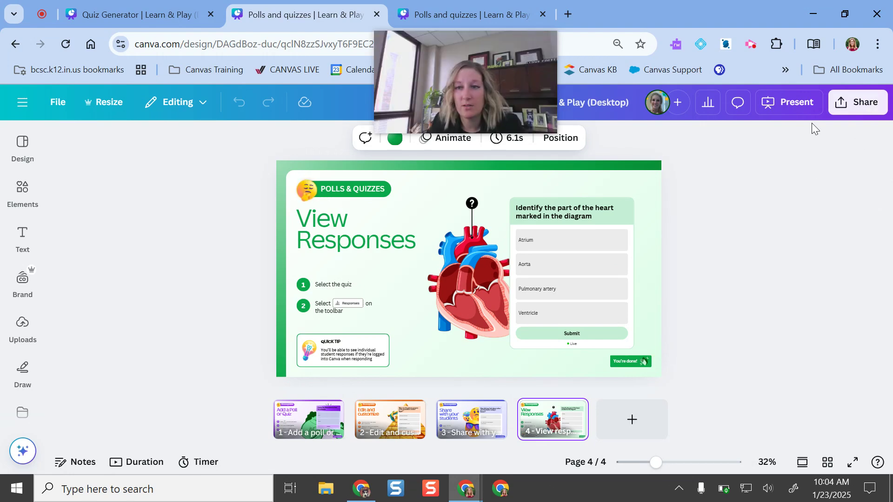
left_click(601, 240)
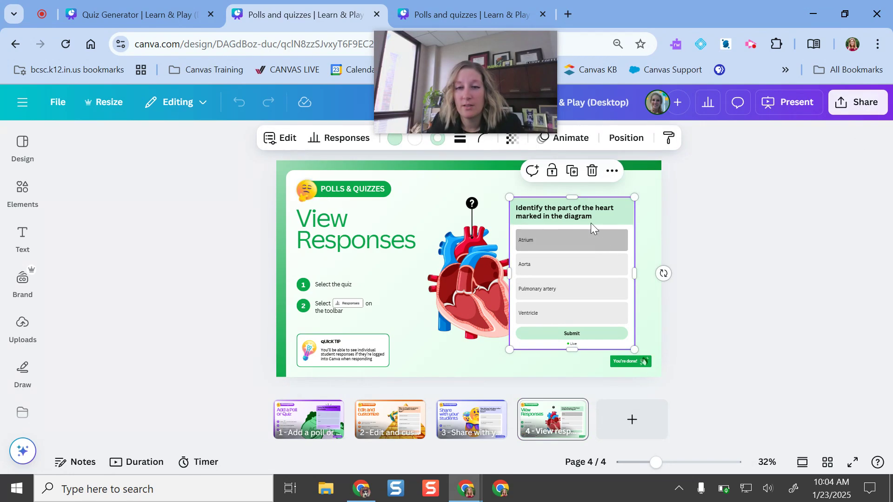
- Show the heart quiz responses (1 total, 0 correct, 1 incorrect) and scroll through the responder list
left_click(340, 145)
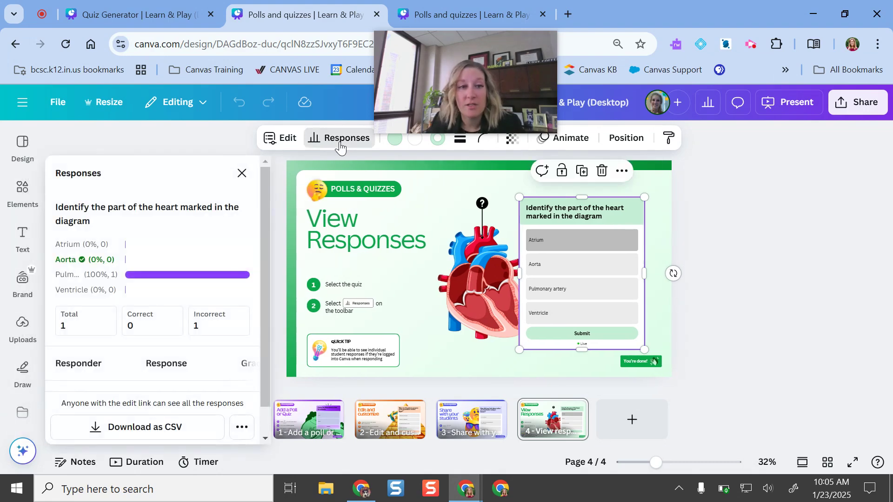
scroll(103, 279, "down", 2)
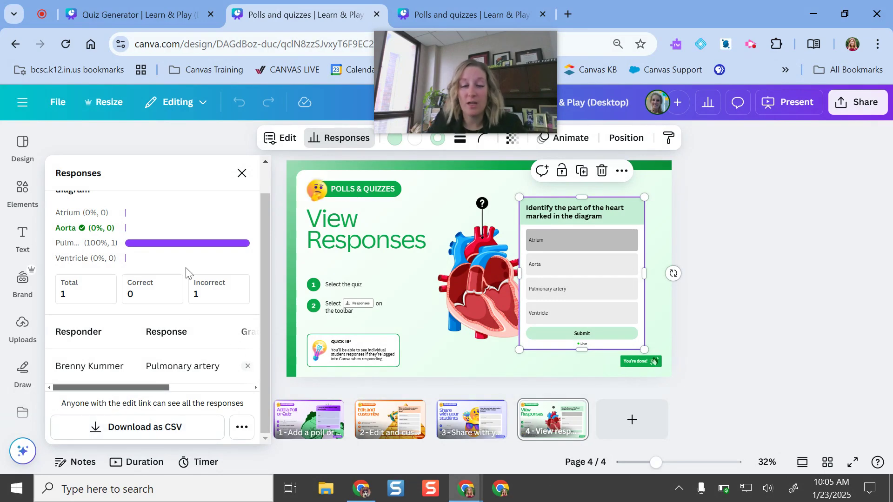
scroll(186, 268, "up", 1)
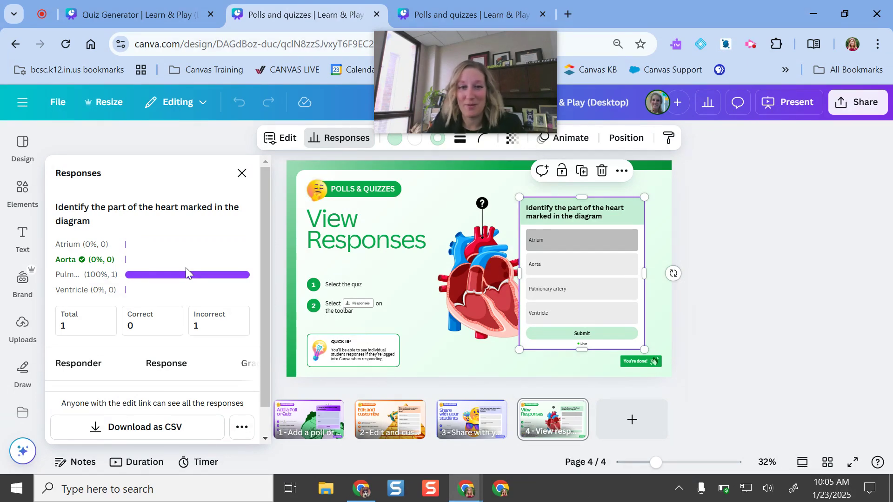
left_click(242, 173)
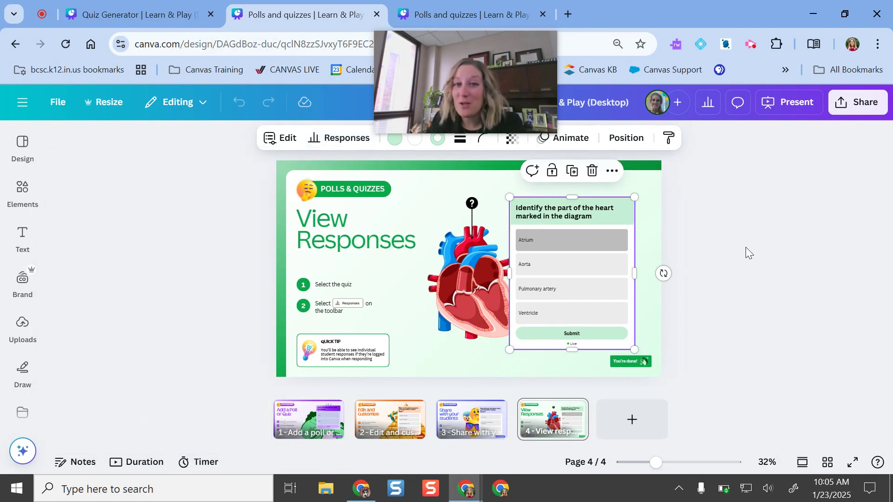